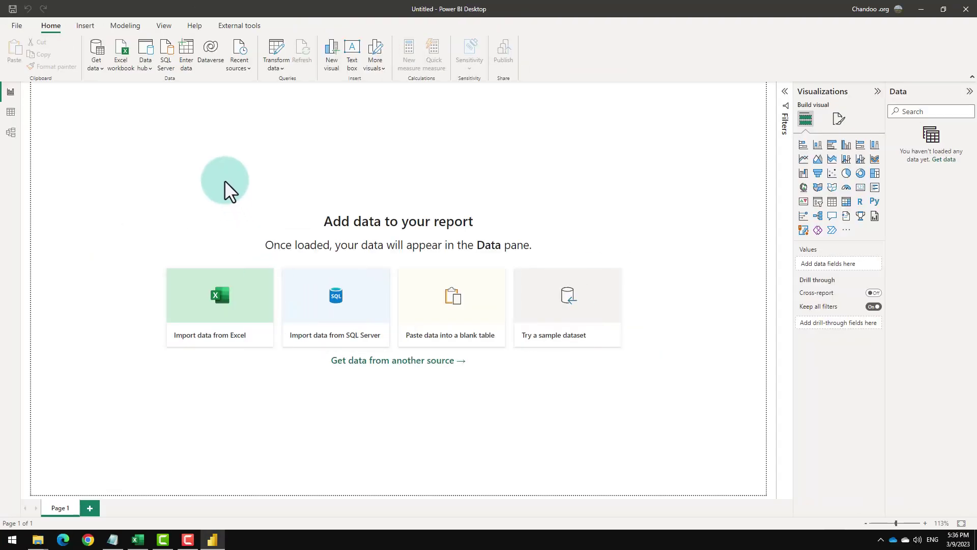
Review the budget table in the Excel workbook, selecting it from the Person header.
left_click(138, 539)
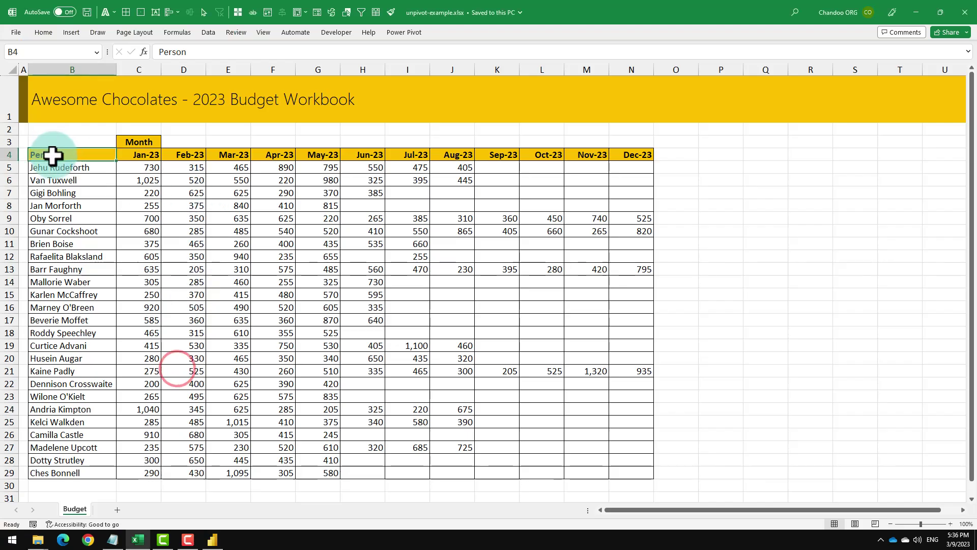
left_click_drag(53, 155, 636, 472)
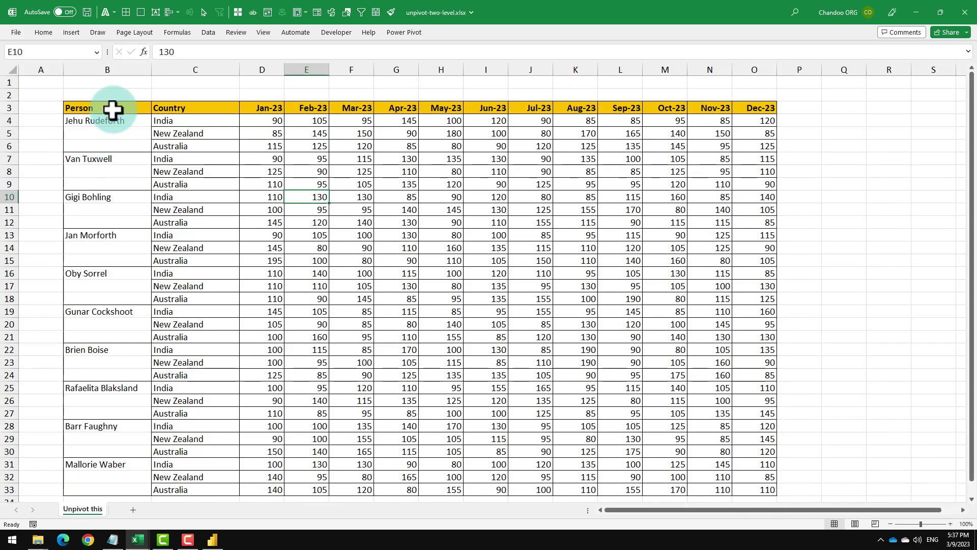
left_click_drag(112, 109, 739, 489)
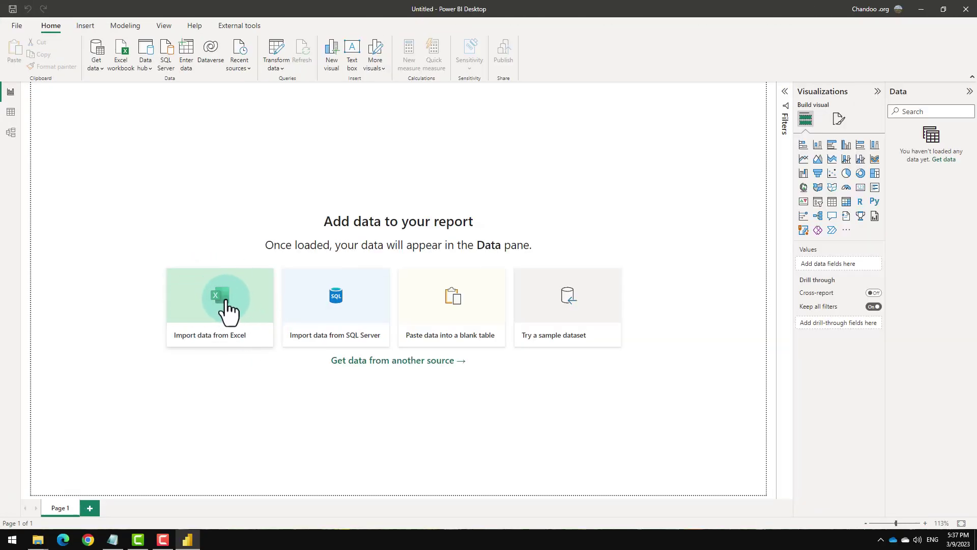
Import Table 1 (Budget) from unpivot-example.xlsx and open it in Power Query for transformation.
left_click(220, 299)
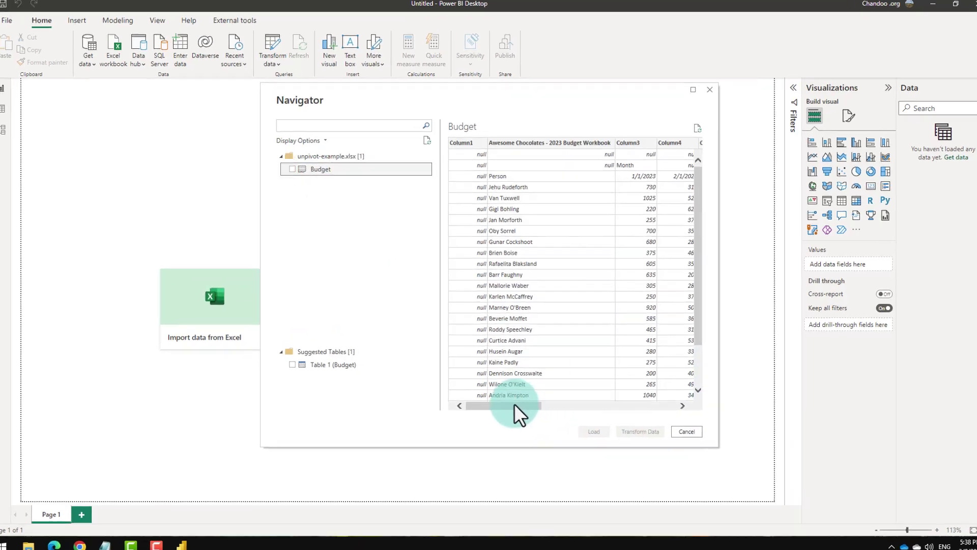
left_click_drag(512, 402, 635, 410)
left_click_drag(705, 467, 741, 469)
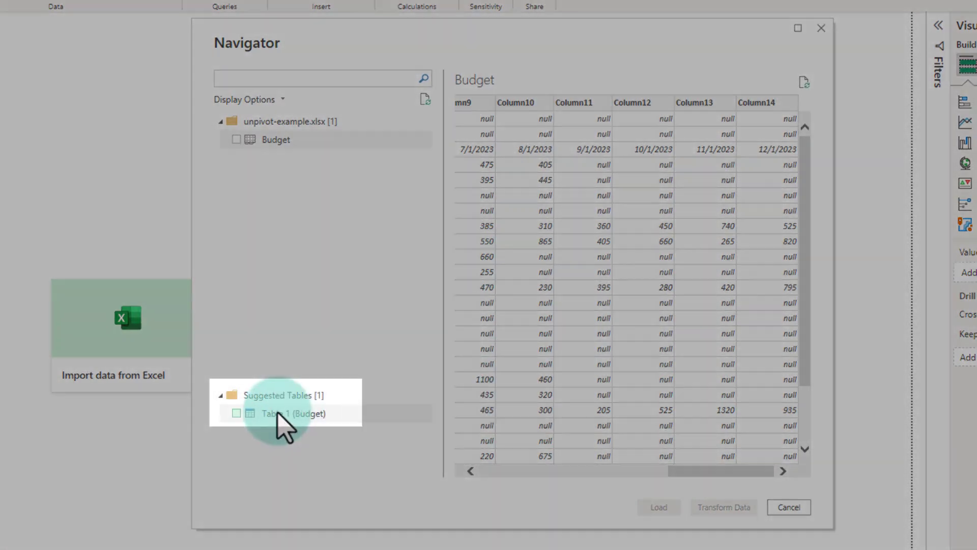
left_click(277, 412)
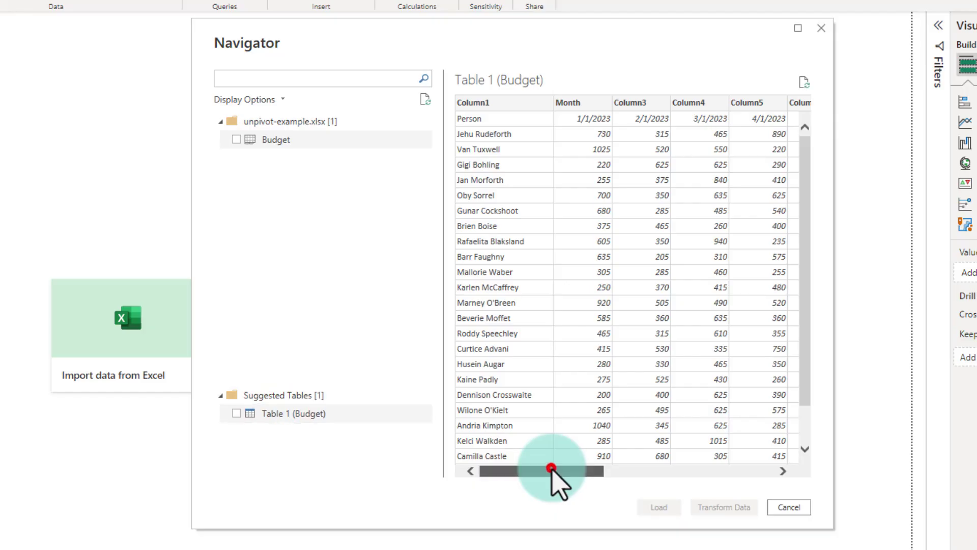
left_click_drag(551, 469, 479, 118)
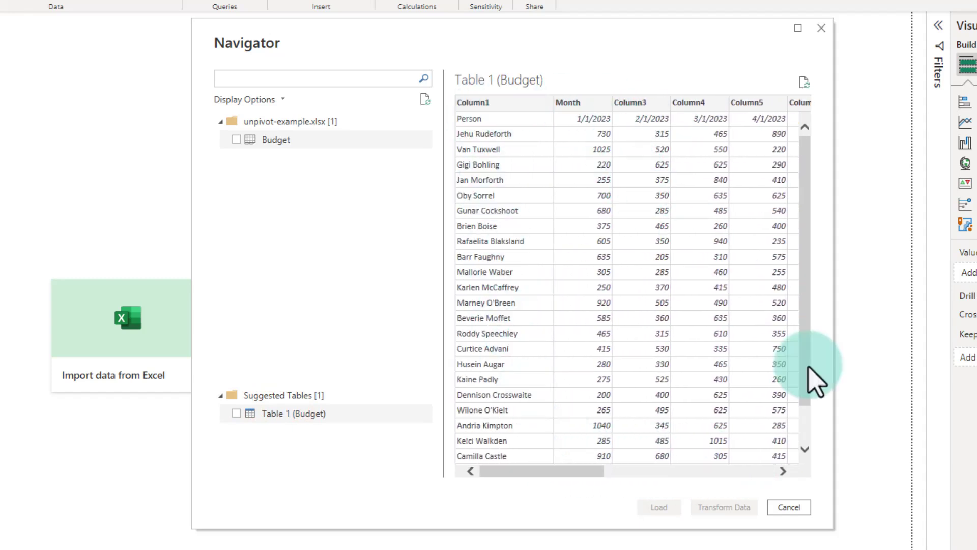
left_click(236, 413)
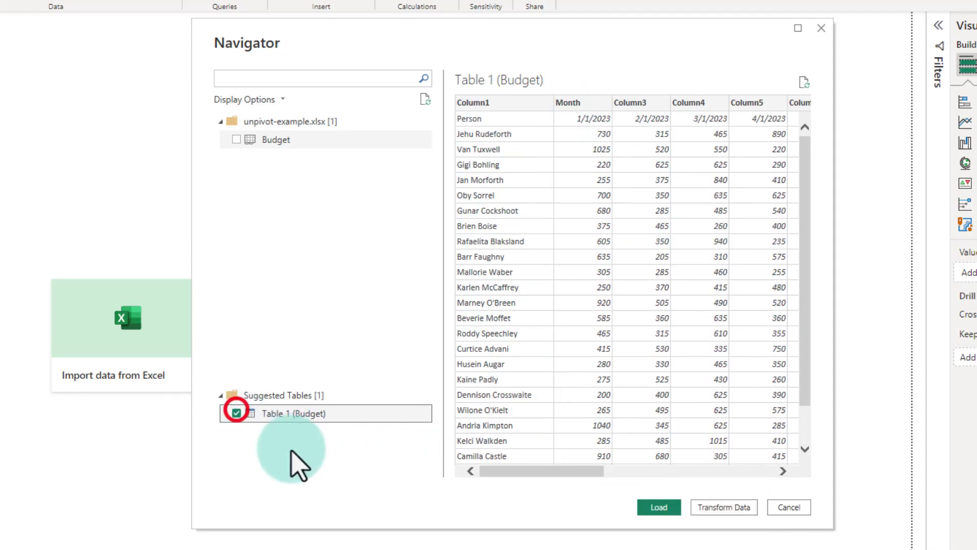
left_click(712, 505)
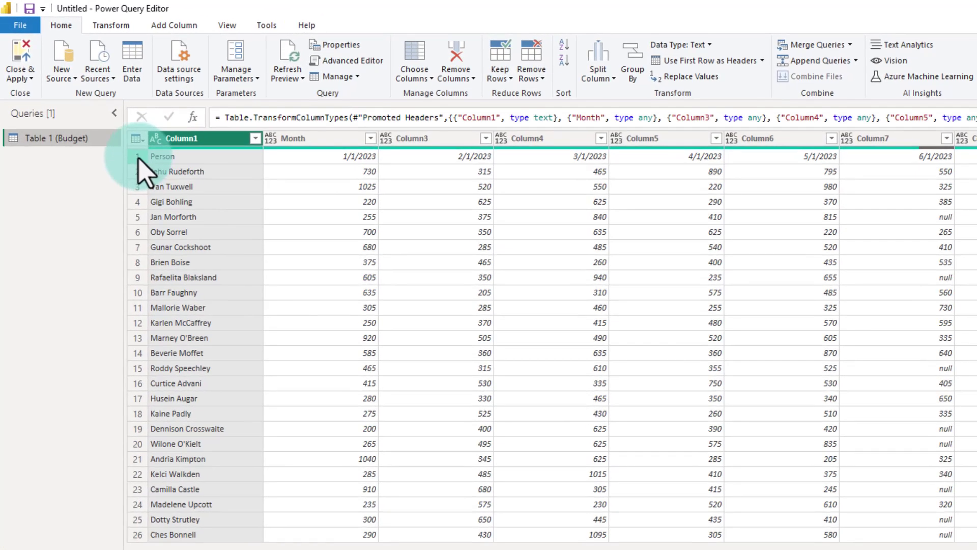
Promote the first row to headers and check the 1/1/2023 to 4/1/2023 month columns.
left_click(95, 109)
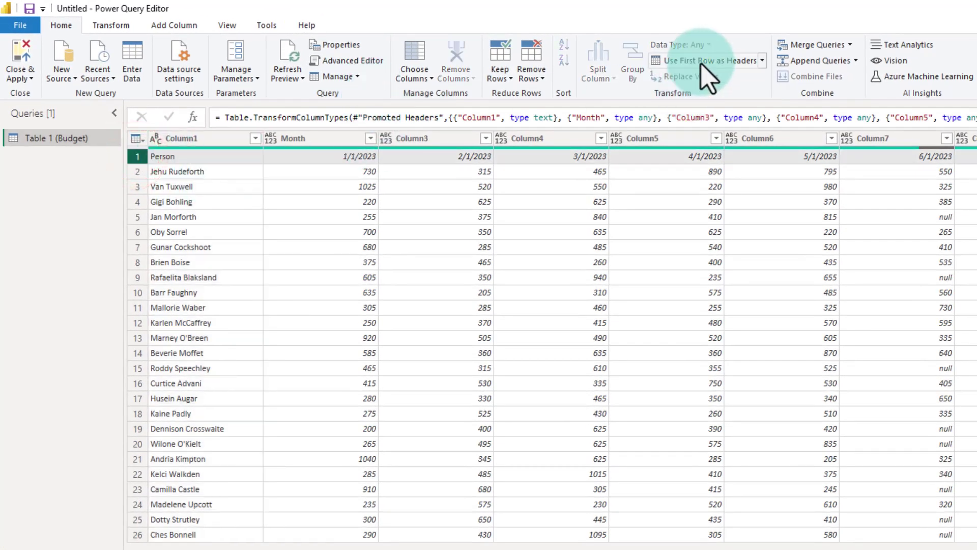
left_click(707, 59)
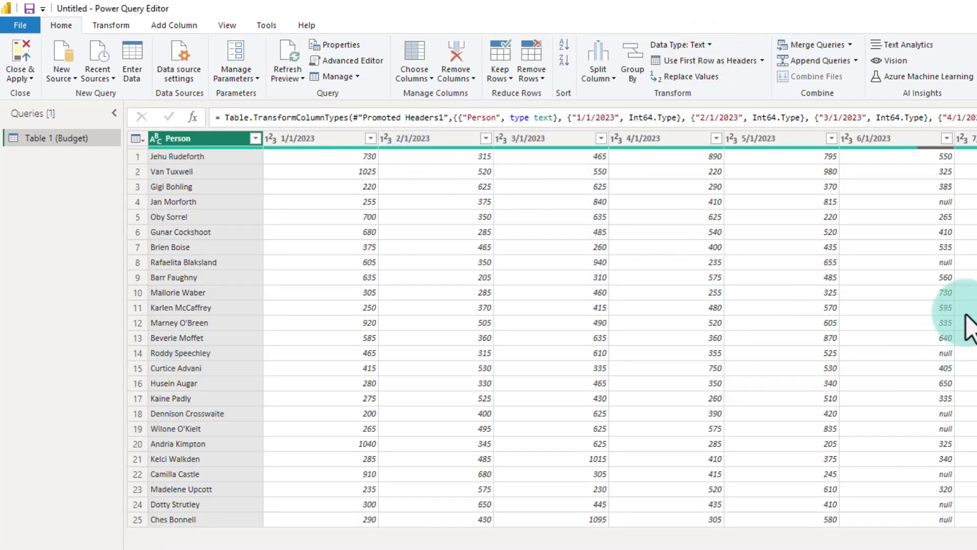
left_click(297, 138)
left_click(438, 136)
left_click(547, 138)
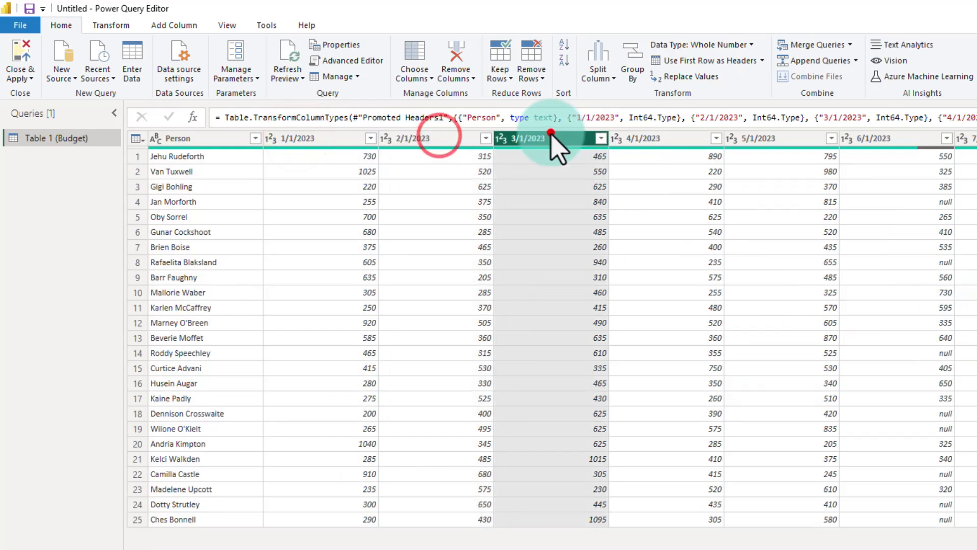
left_click(662, 138)
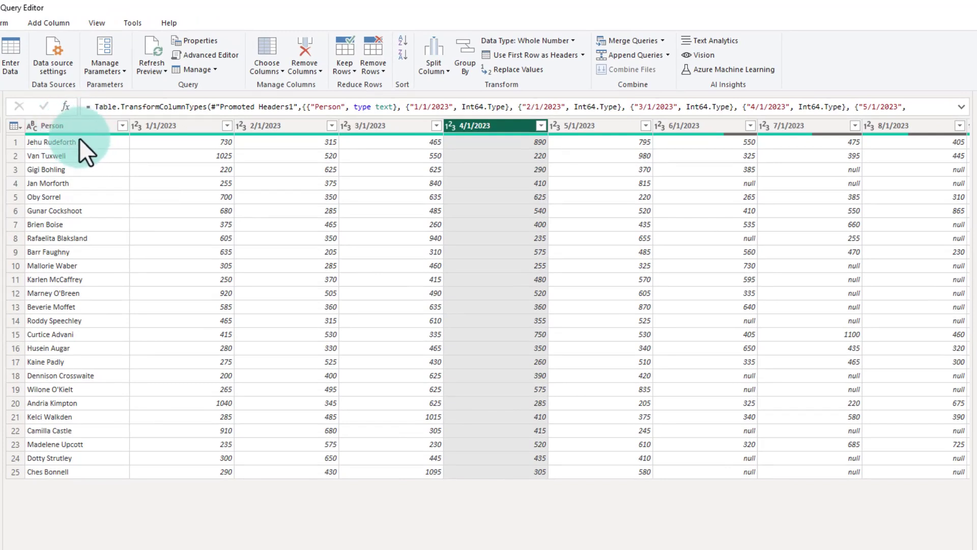
Look over the Person and month columns, leaving Person selected.
left_click(65, 125)
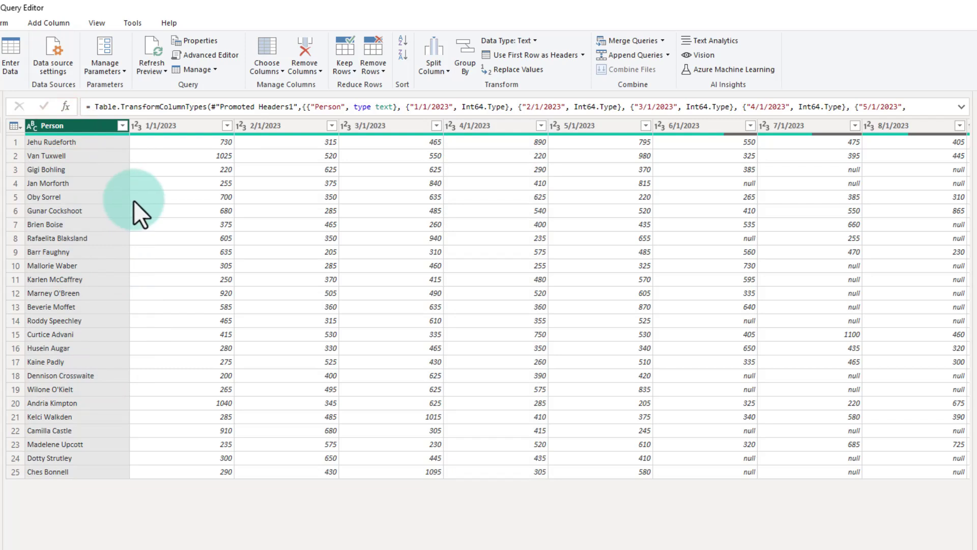
left_click(153, 130)
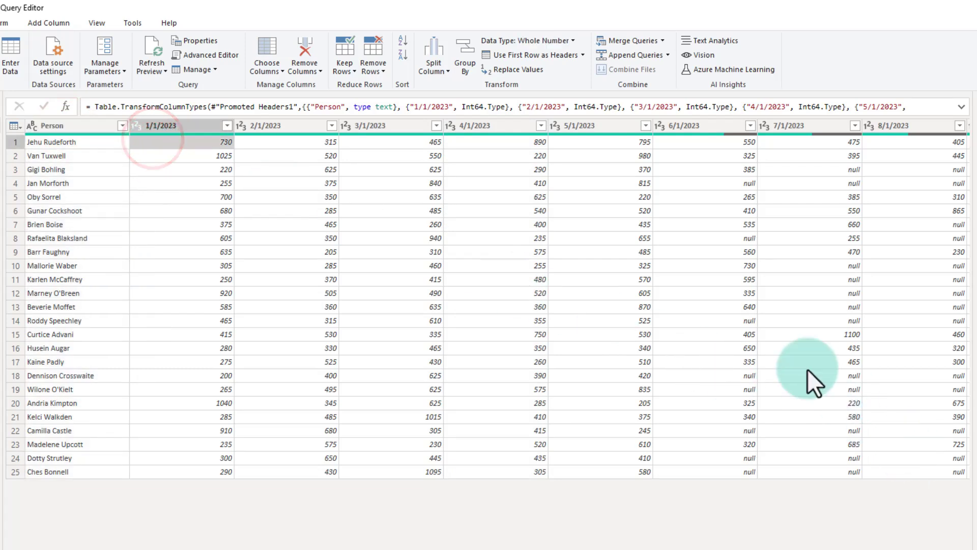
left_click_drag(69, 130, 765, 126)
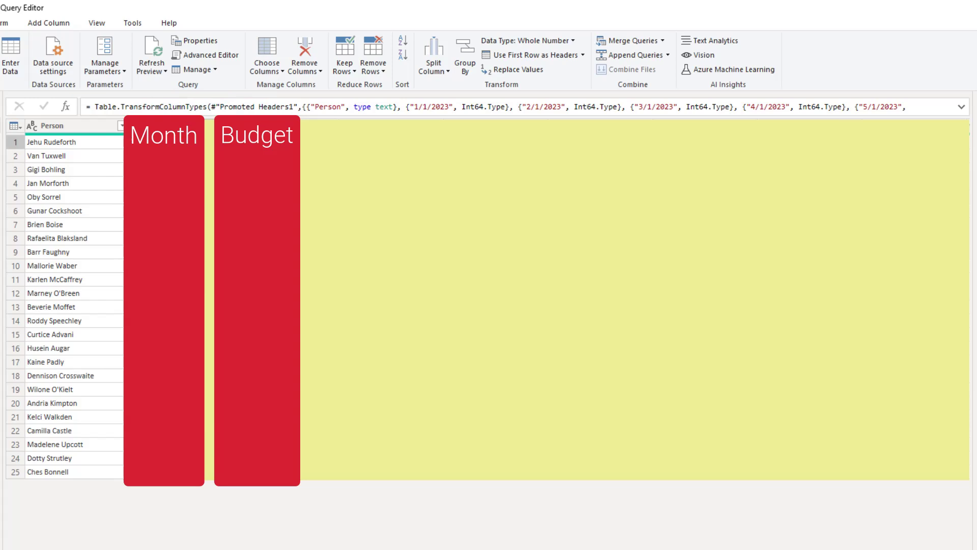
left_click(92, 127)
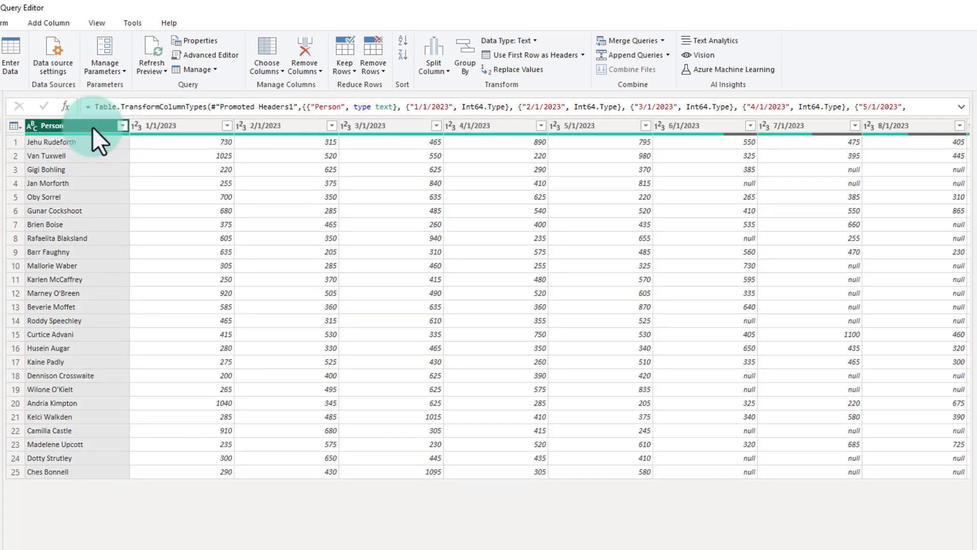
Unpivot every month column except Person into Attribute and Value, then select Attribute.
right_click(93, 127)
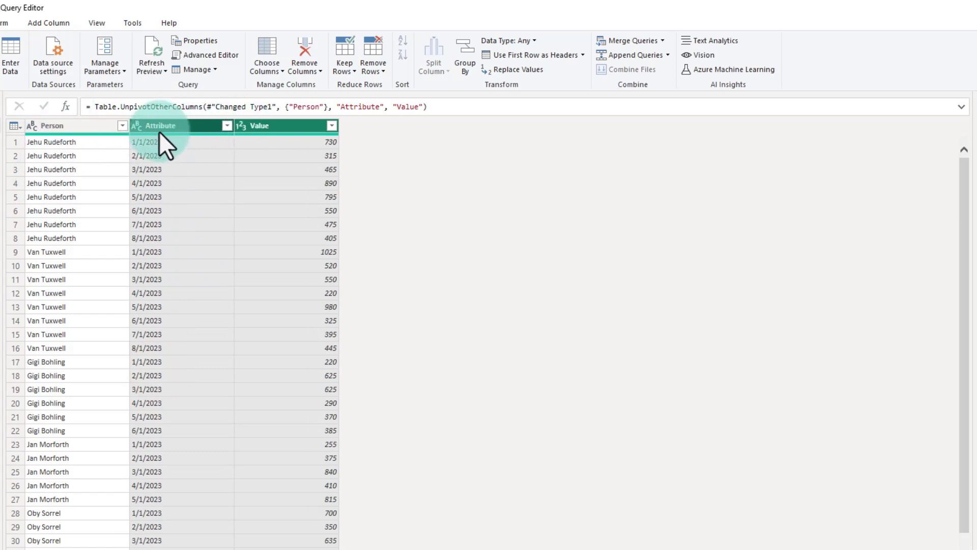
scroll(190, 206, "down", 20)
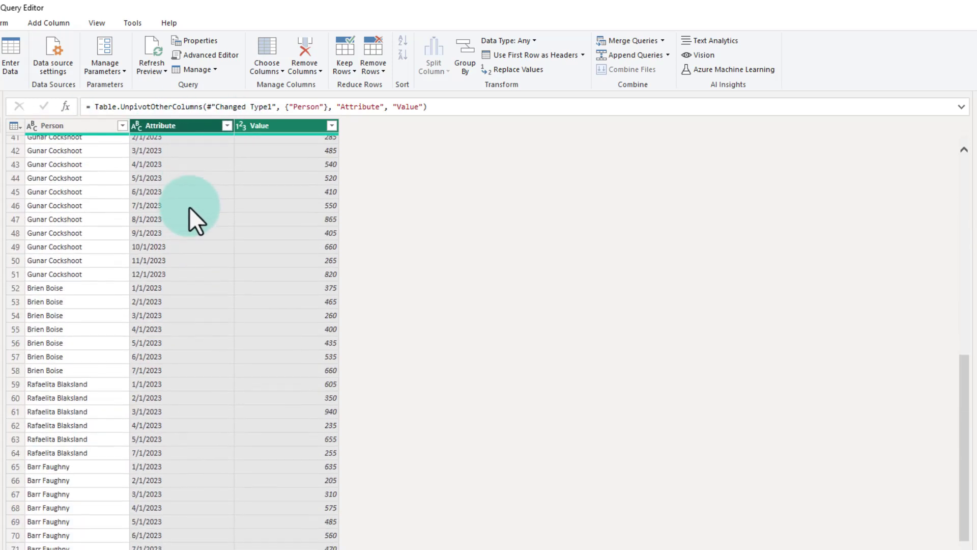
scroll(189, 206, "down", 15)
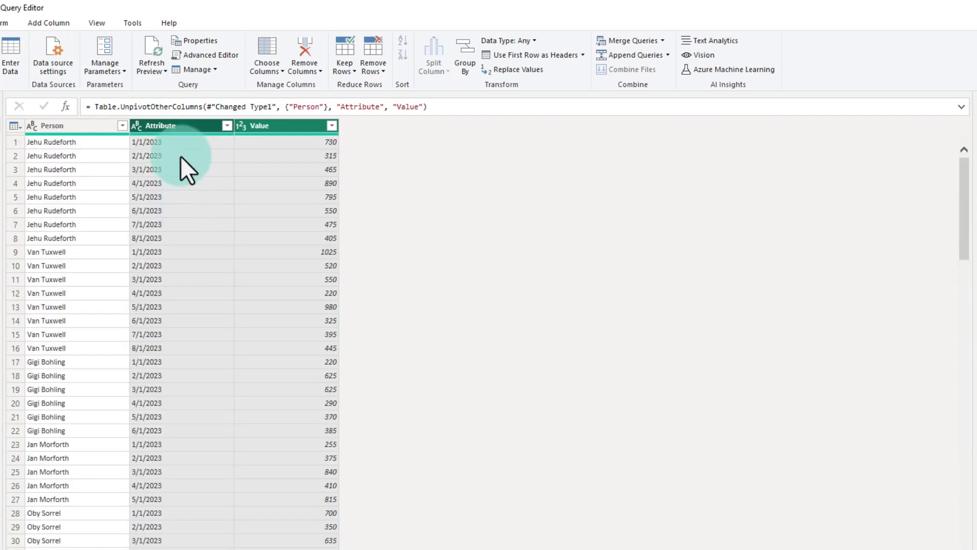
left_click(175, 124)
Change the Attribute column's data type to Date.
right_click(175, 122)
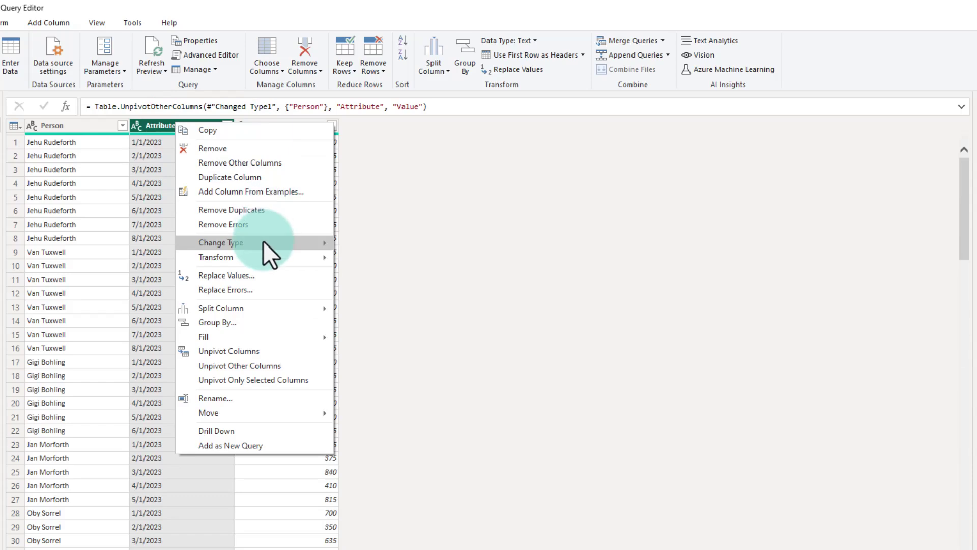
mouse_move(264, 240)
left_click(384, 319)
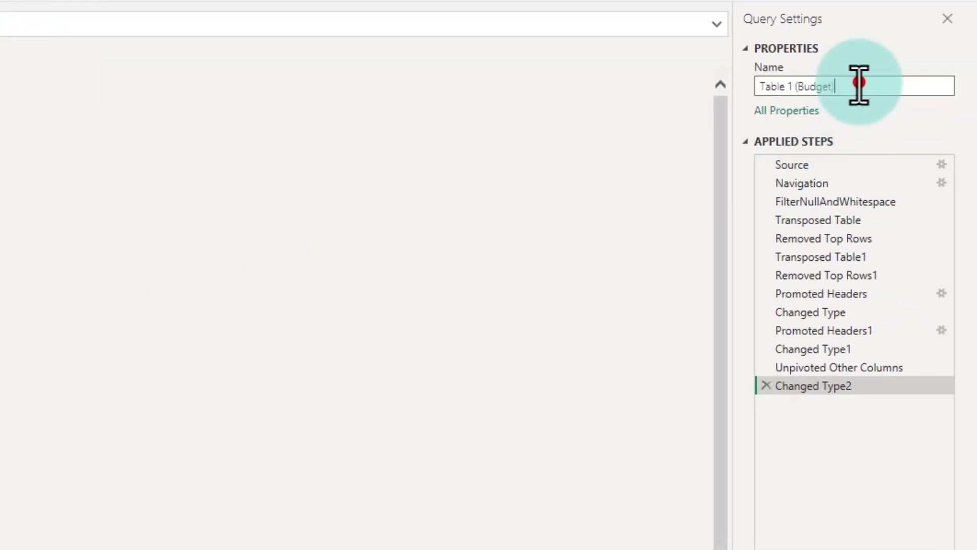
Rename the query to budgets and apply the changes to the report.
left_click(974, 151)
type("budgets")
key("Return")
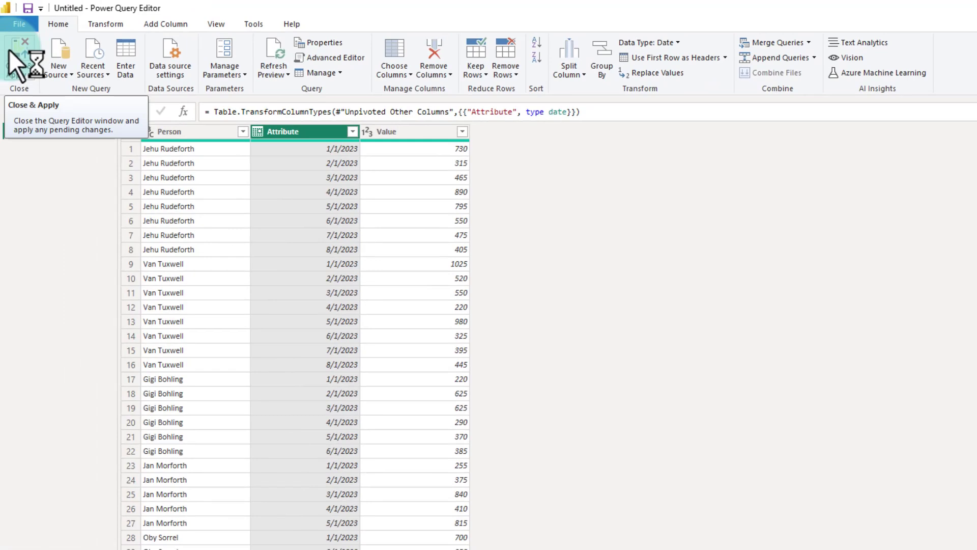
left_click(23, 61)
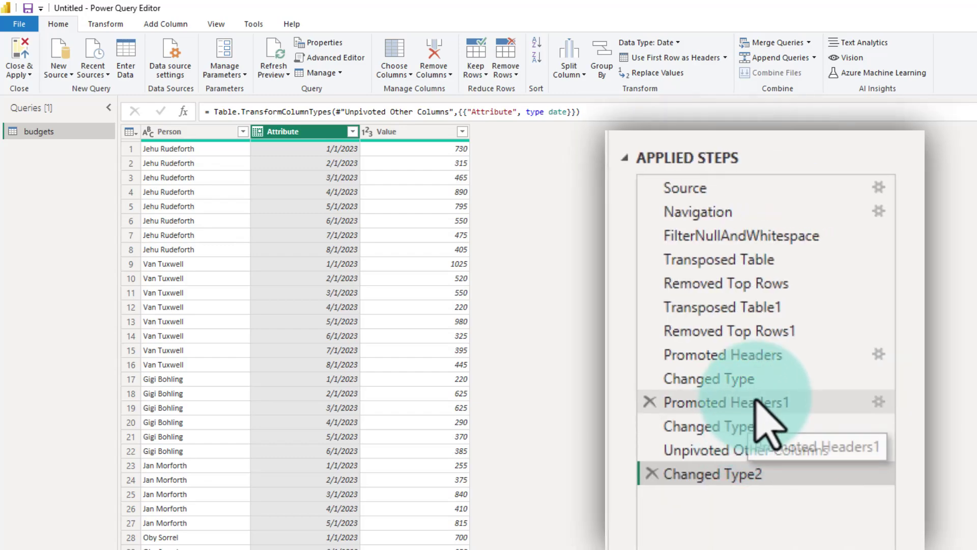
Step back through Promoted Headers1 to the Changed Type1 step in Applied Steps.
left_click(756, 402)
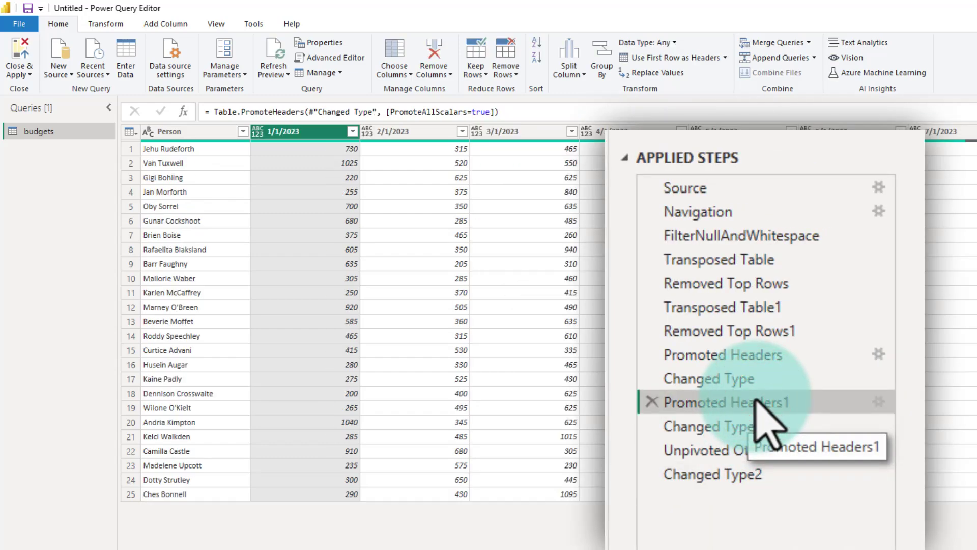
left_click(728, 426)
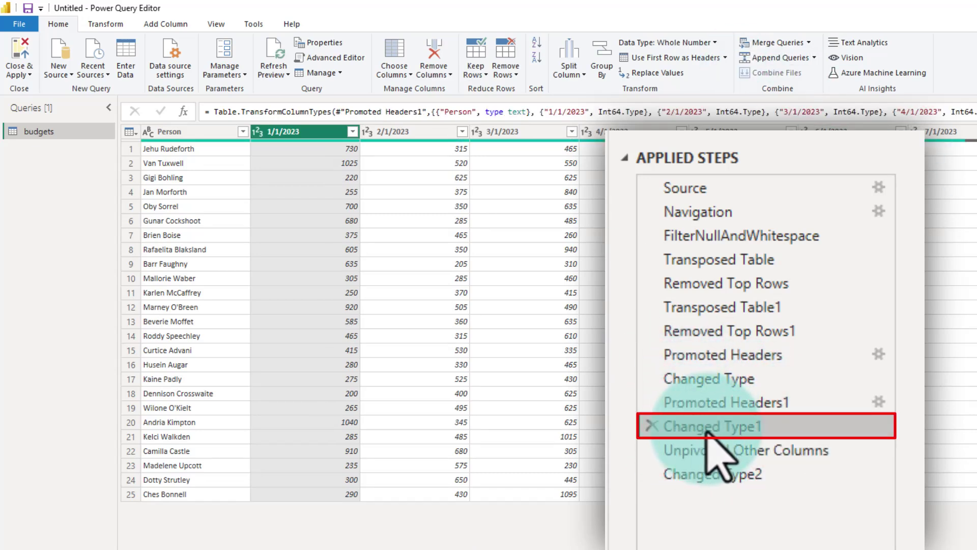
left_click_drag(680, 379, 722, 379)
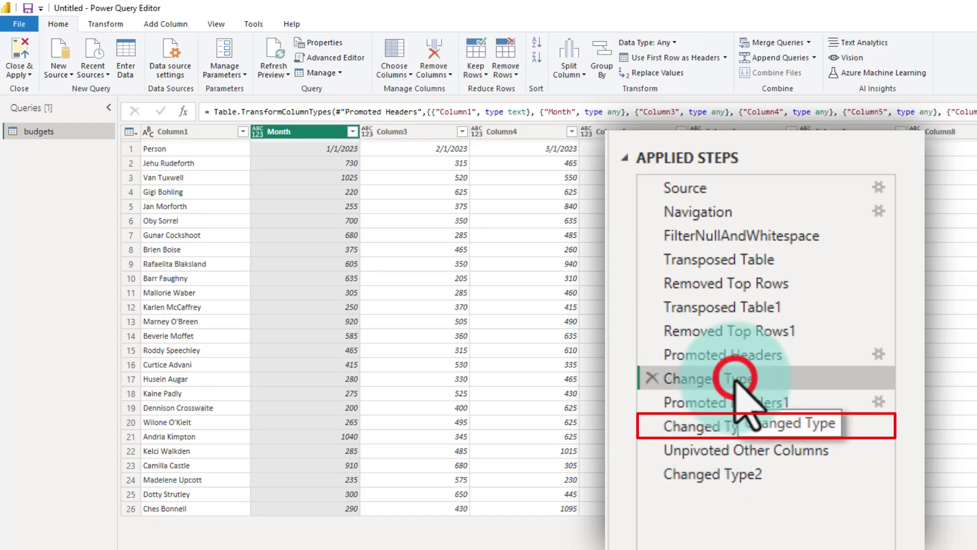
left_click(729, 426)
left_click_drag(733, 379, 702, 379)
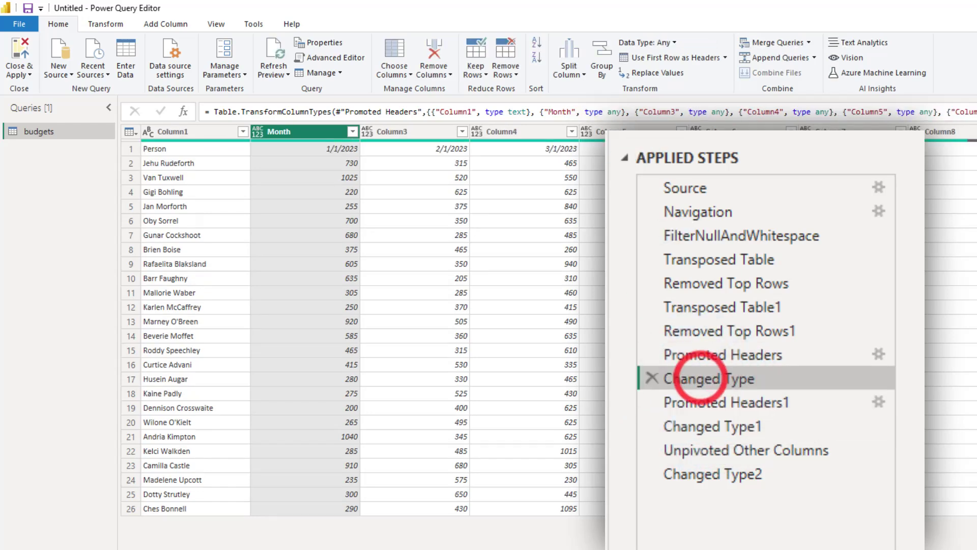
left_click(700, 428)
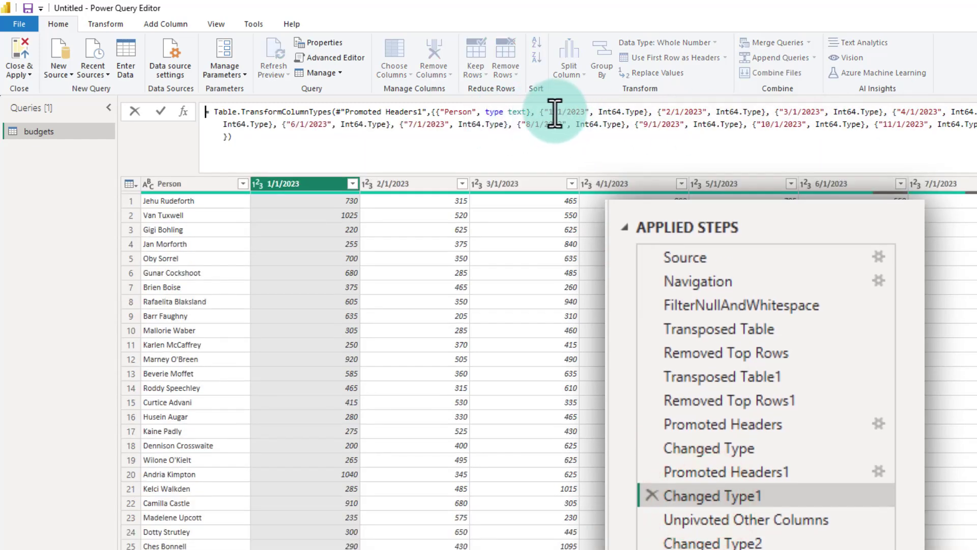
Highlight the hard-coded 1/1/2023, 2/1/2023 and 3/1/2023 column names in the formula bar.
left_click_drag(548, 112, 585, 112)
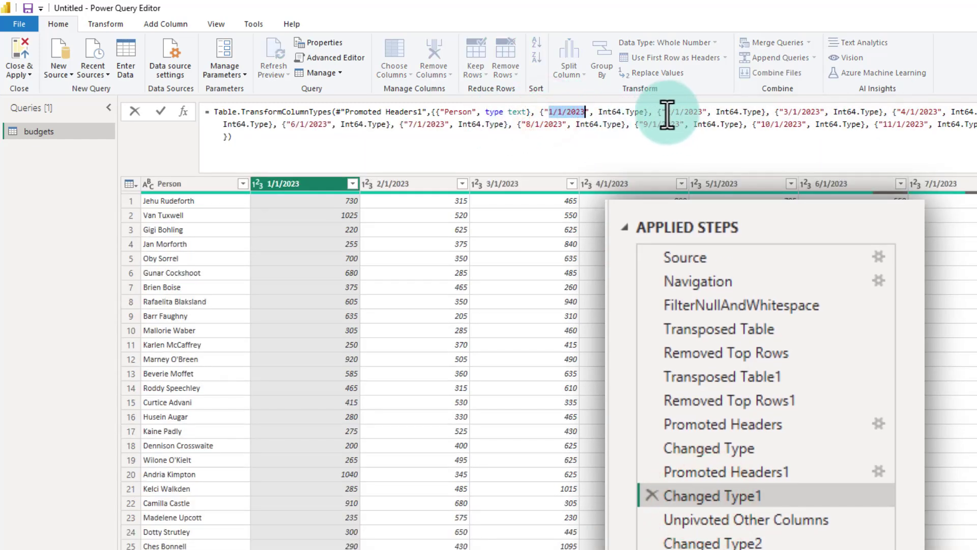
left_click_drag(667, 111, 702, 112)
left_click_drag(786, 112, 816, 111)
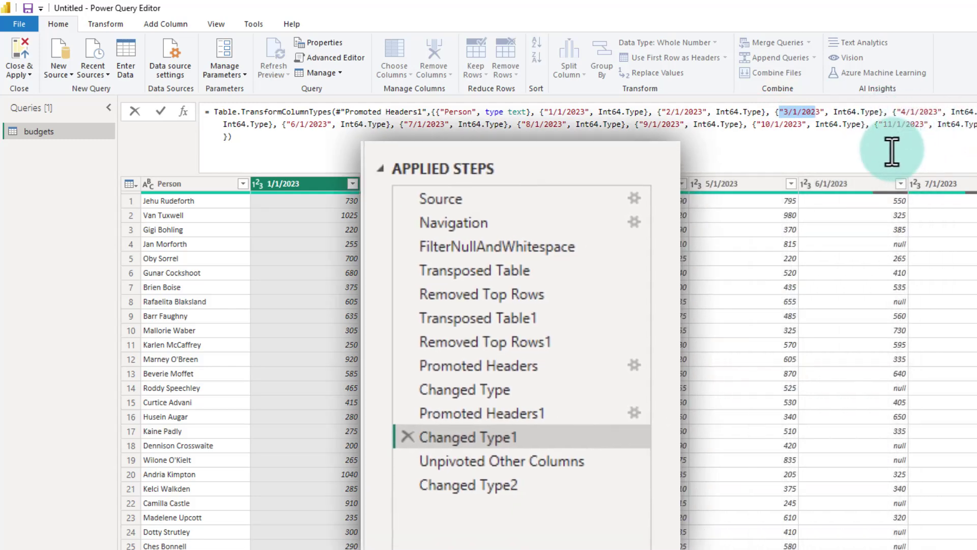
Delete the Changed Type1 and Changed Type steps, keeping Changed Type2, and apply the changes.
left_click(164, 474)
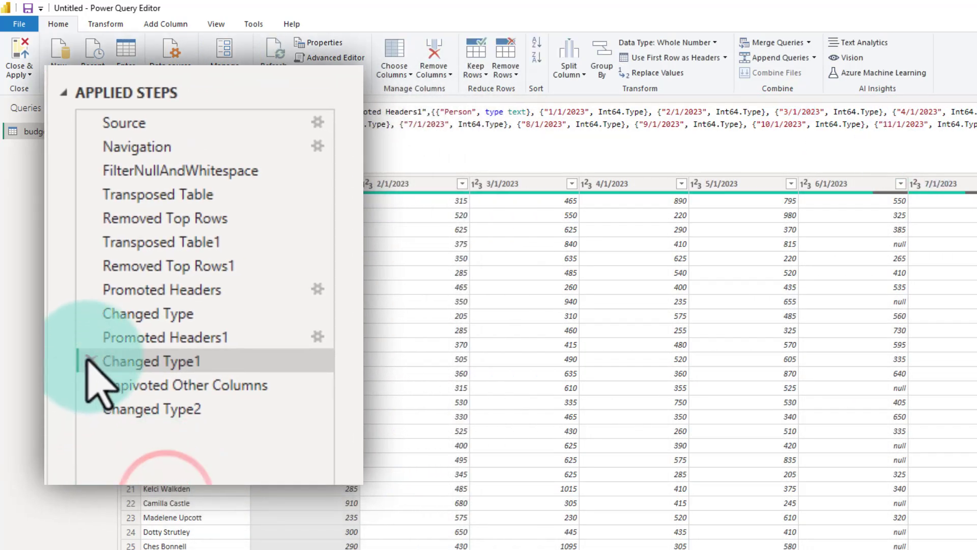
left_click(91, 361)
left_click(719, 388)
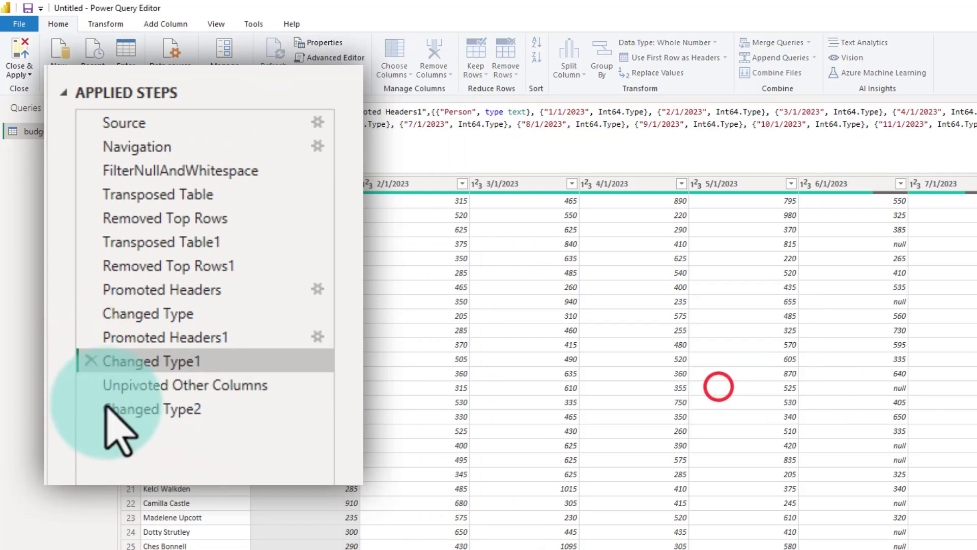
left_click(89, 312)
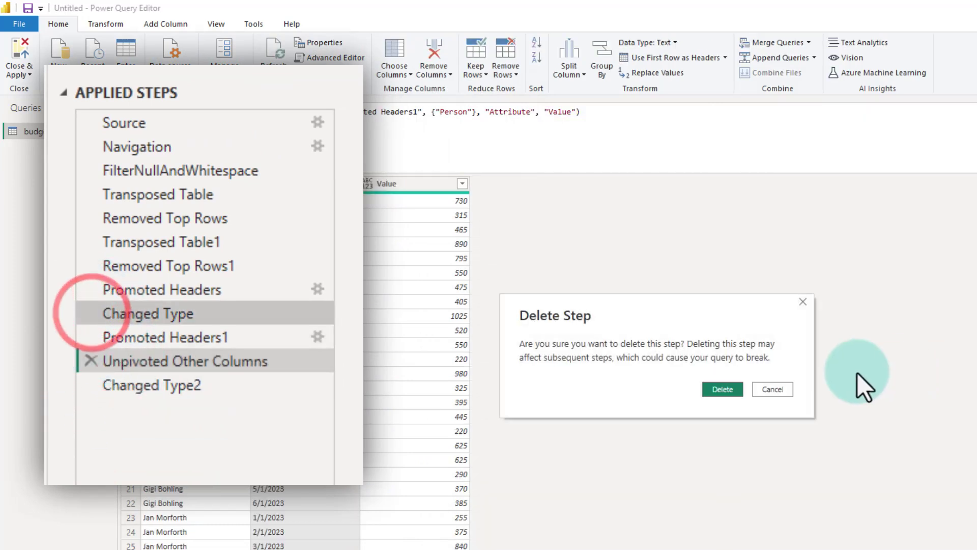
left_click(730, 389)
left_click_drag(108, 361, 144, 368)
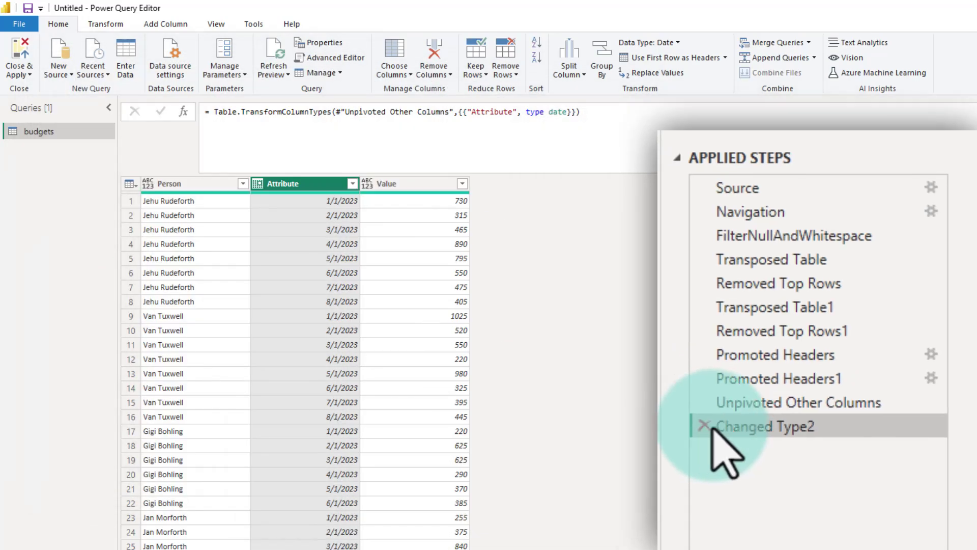
mouse_move(711, 429)
left_mouse_down()
mouse_move(738, 430)
mouse_move(722, 429)
left_mouse_up()
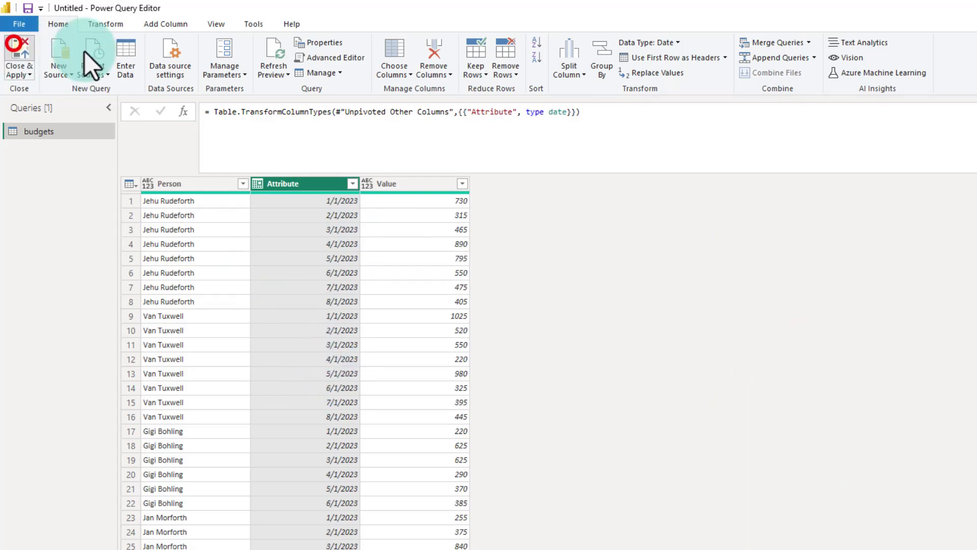
left_click(19, 53)
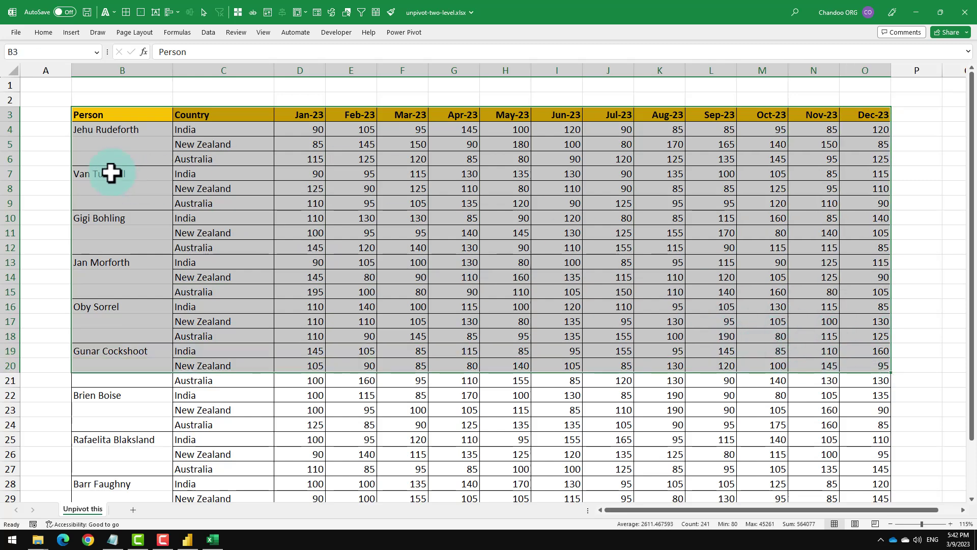
left_click(102, 128)
left_click_drag(195, 127, 198, 157)
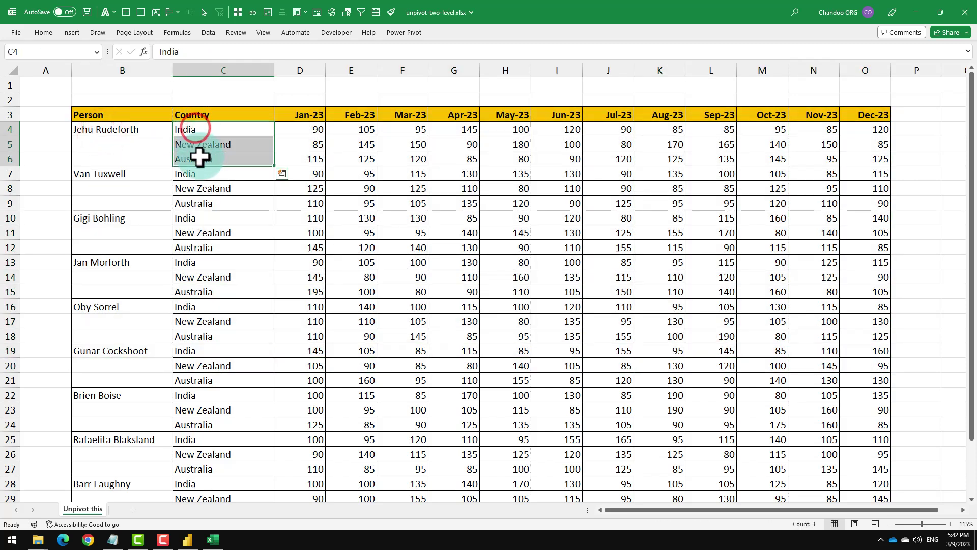
left_click_drag(323, 136, 868, 160)
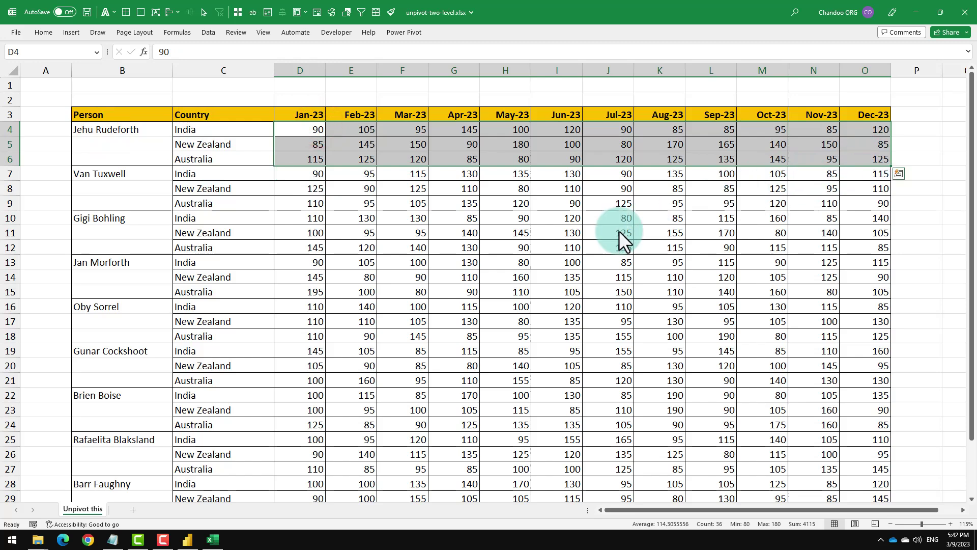
scroll(556, 248, "down", 4)
scroll(556, 248, "up", 4)
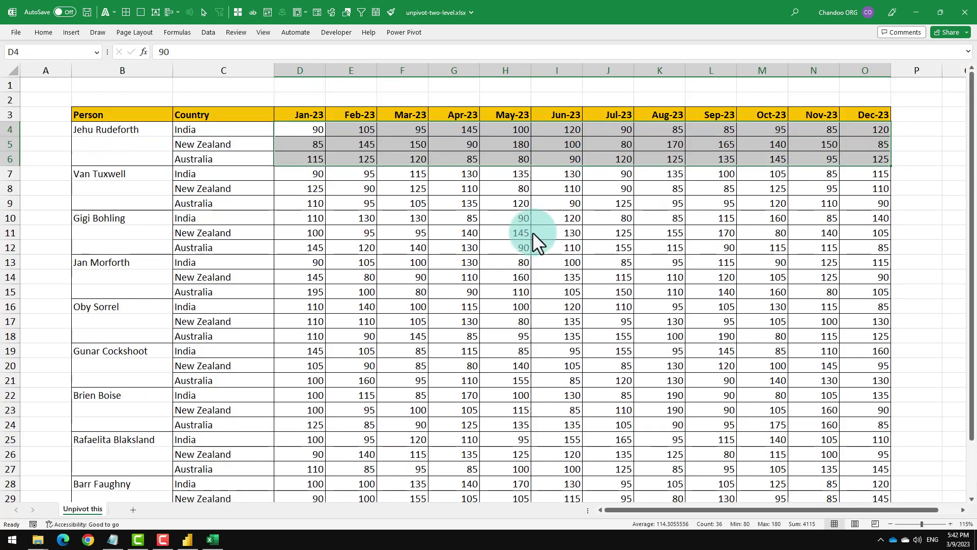
left_click(398, 194)
left_click_drag(111, 114, 806, 316)
Import the Unpivot this sheet from unpivot-two-level.xlsx into Power Query.
left_click(750, 346)
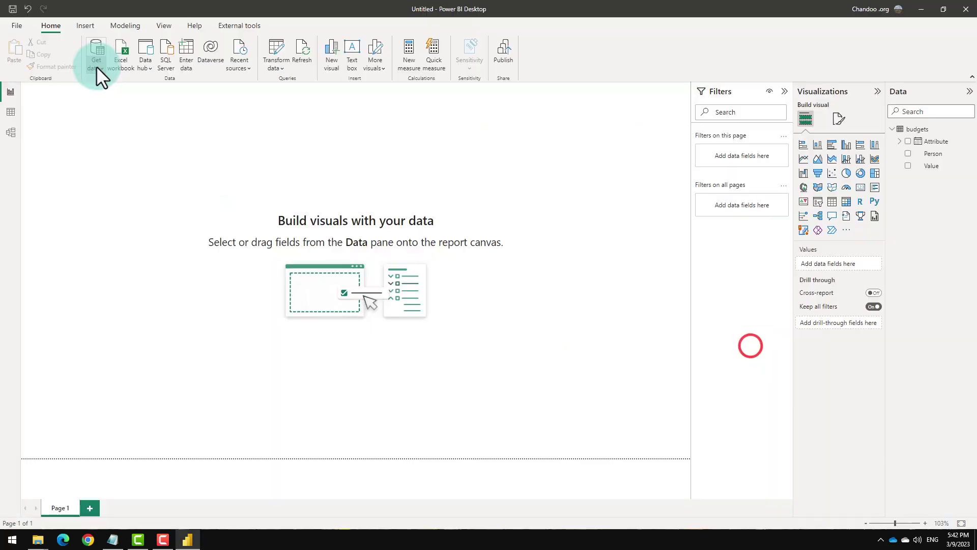
left_click(96, 67)
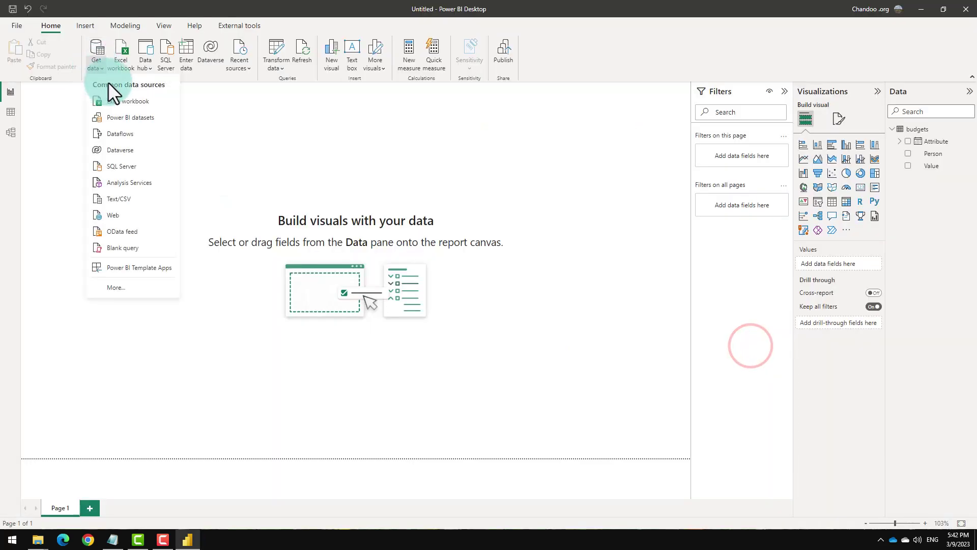
left_click(125, 101)
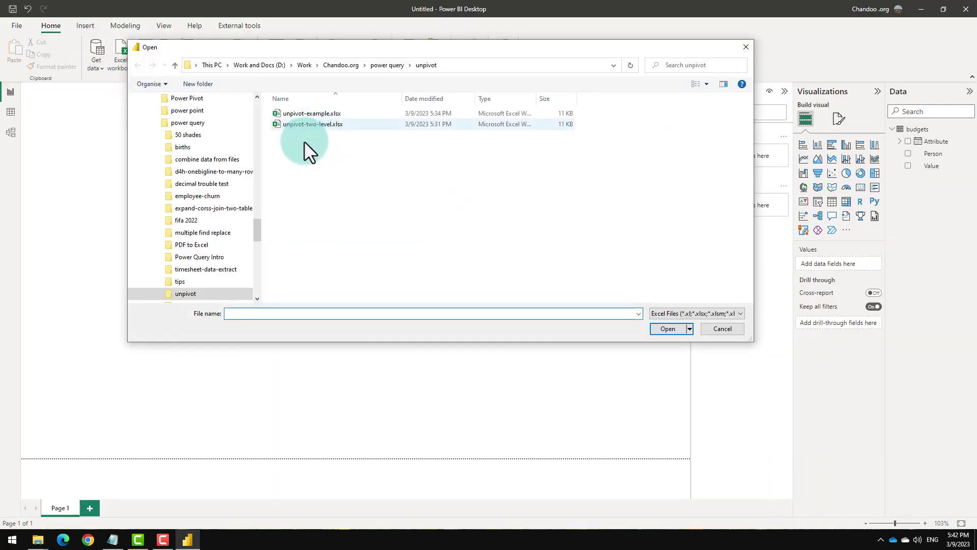
double_click(311, 124)
left_click(296, 170)
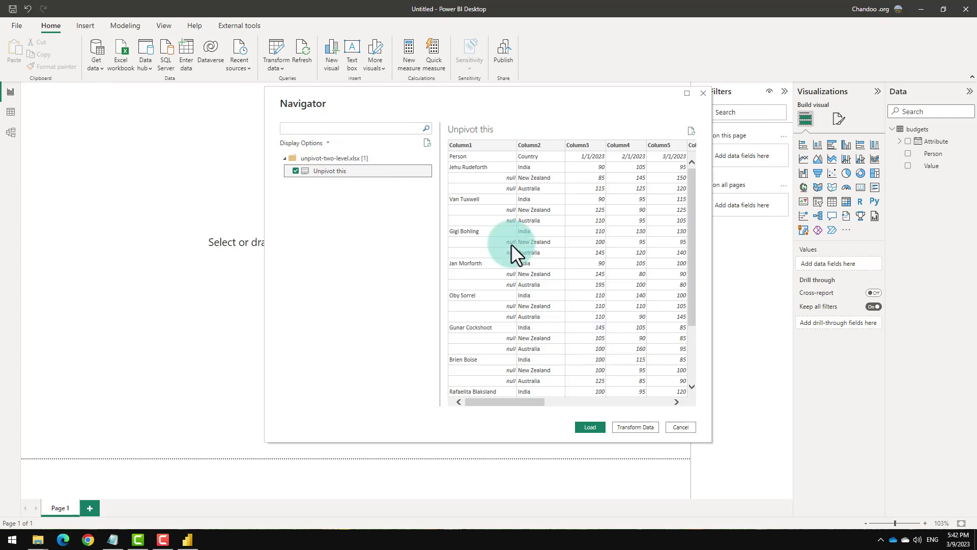
left_click(631, 427)
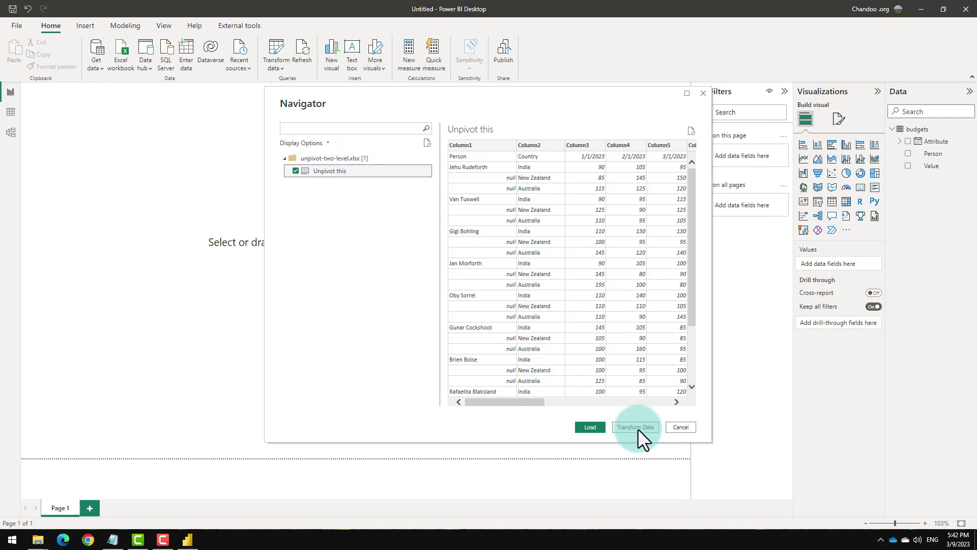
left_click(635, 427)
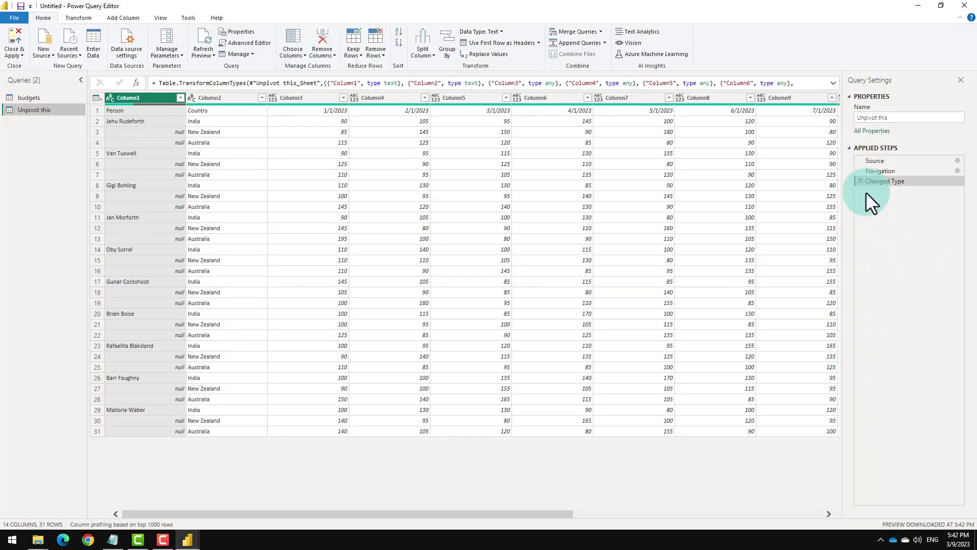
Remove the automatic Changed Type step and promote the first row to headers, then select Person.
key("Delete")
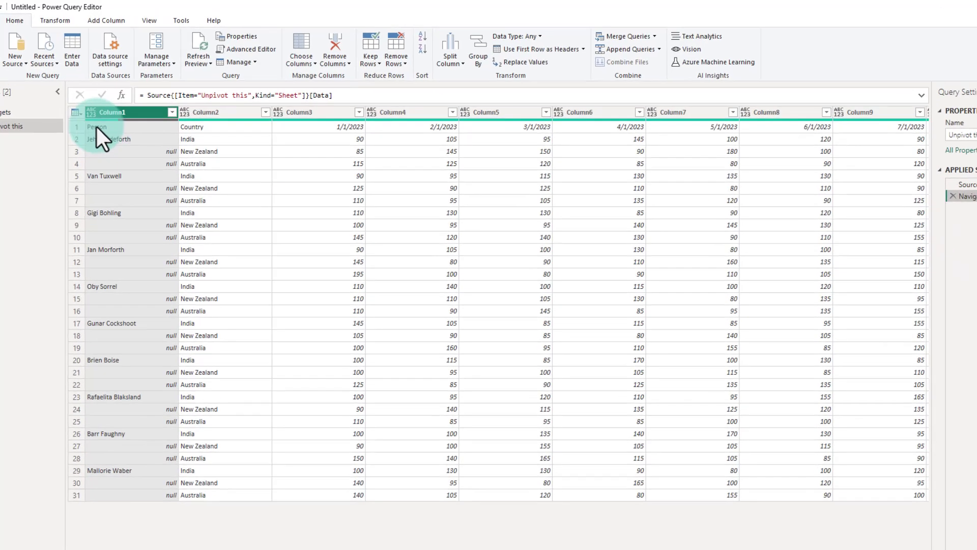
left_click(97, 110)
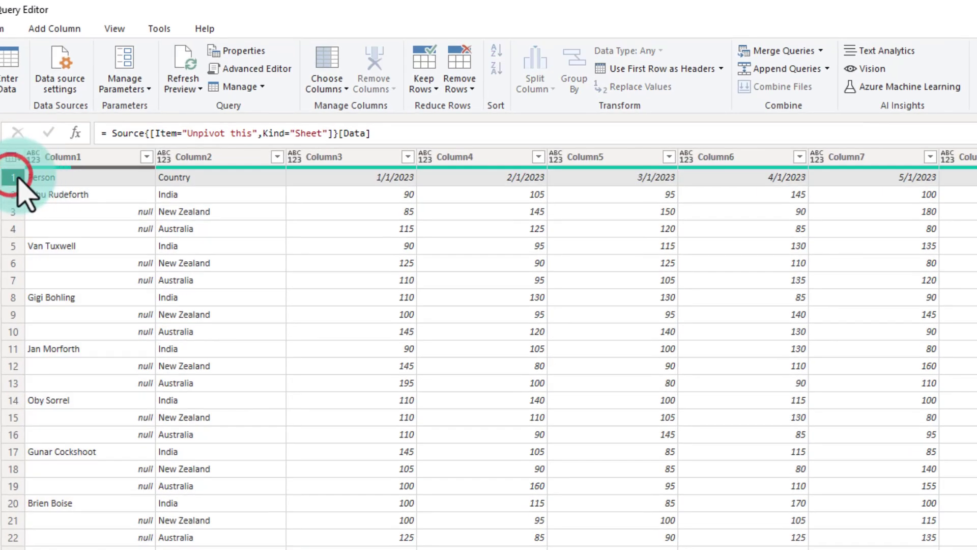
left_click(666, 69)
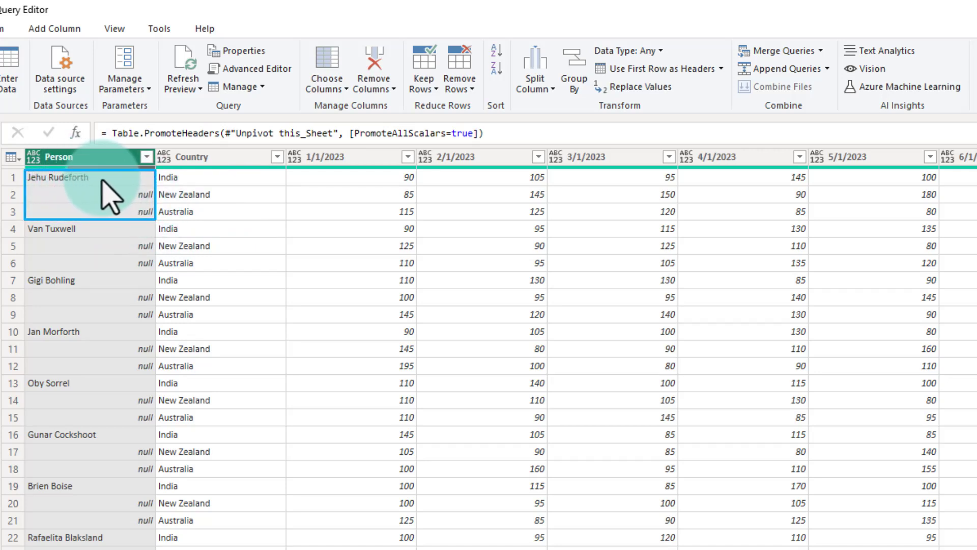
left_click(115, 156)
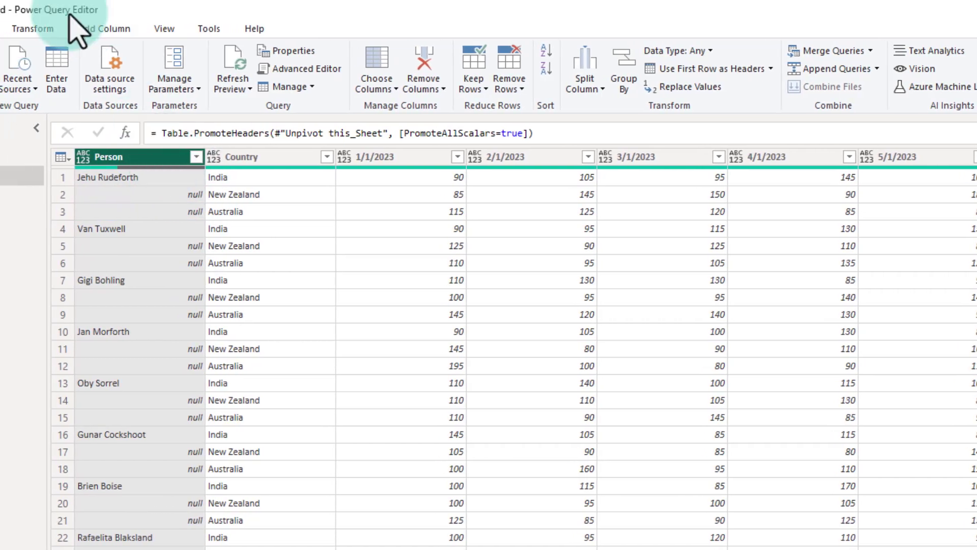
Fill the Person names down into the blank rows beside each country.
left_click(44, 25)
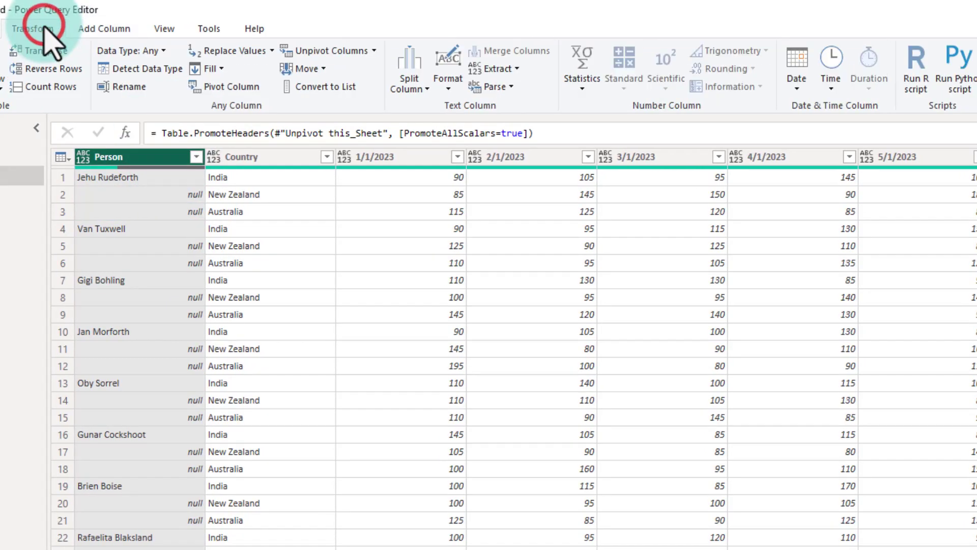
left_click(210, 68)
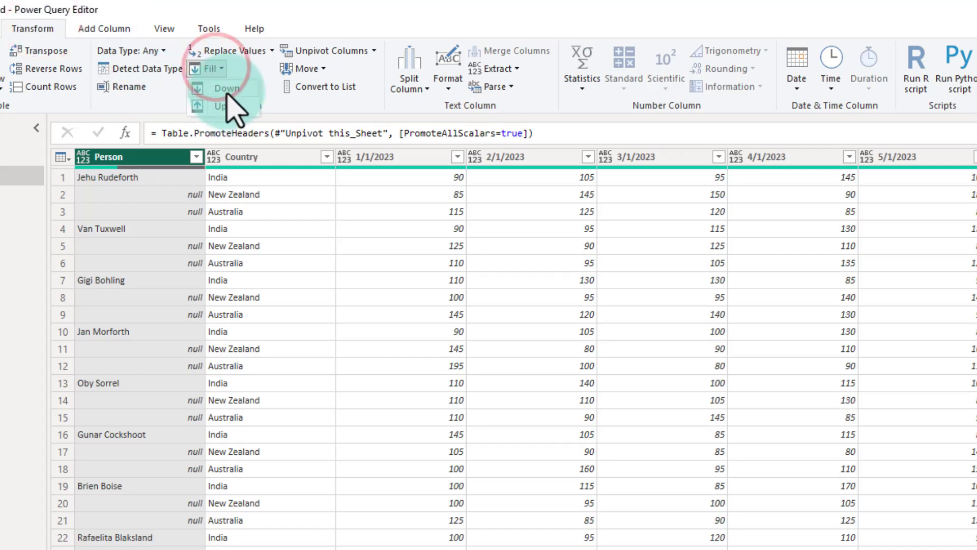
left_click(227, 89)
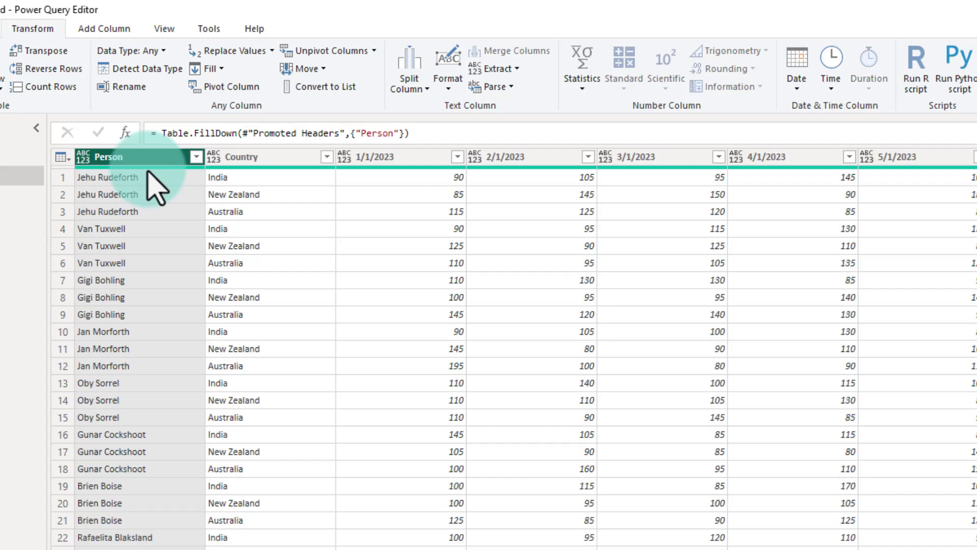
Unpivot all columns except Person and Country, renaming Attribute to Month and Value to Budget.
left_click(270, 154, "ctrl")
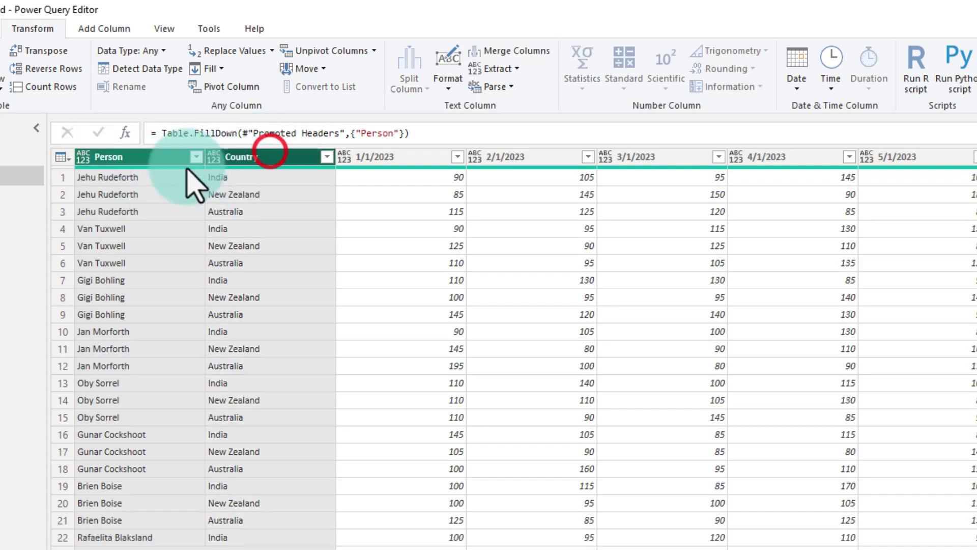
right_click(249, 156)
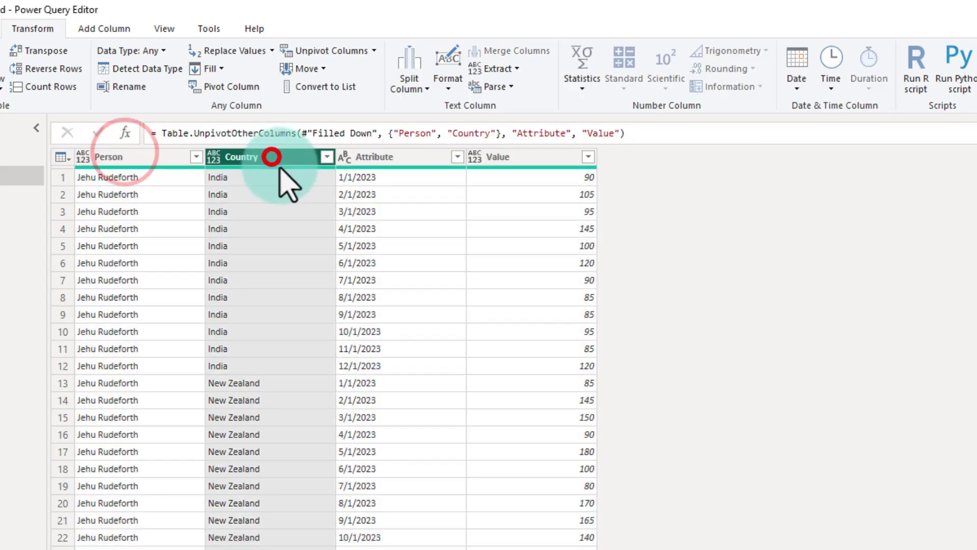
left_click(389, 158)
left_click(549, 158)
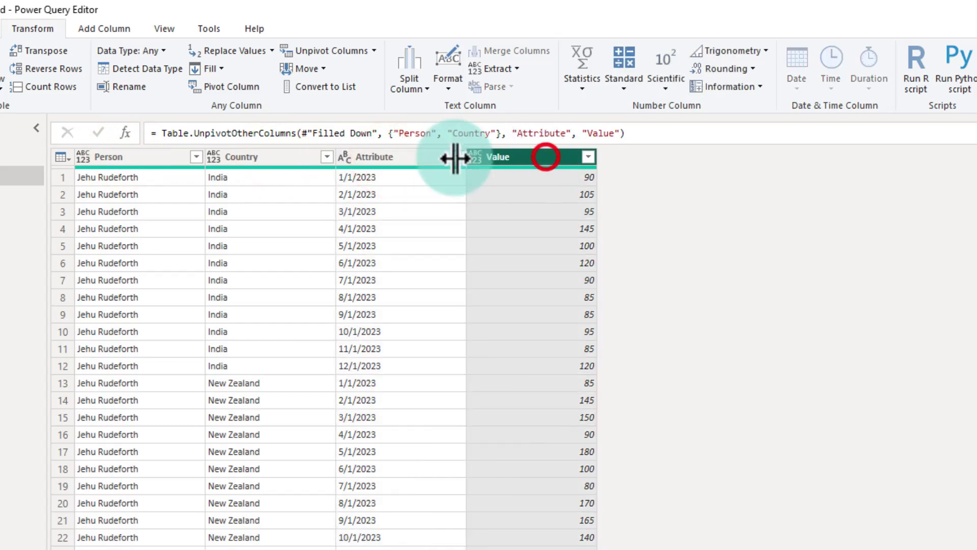
left_click(435, 156)
double_click(436, 157)
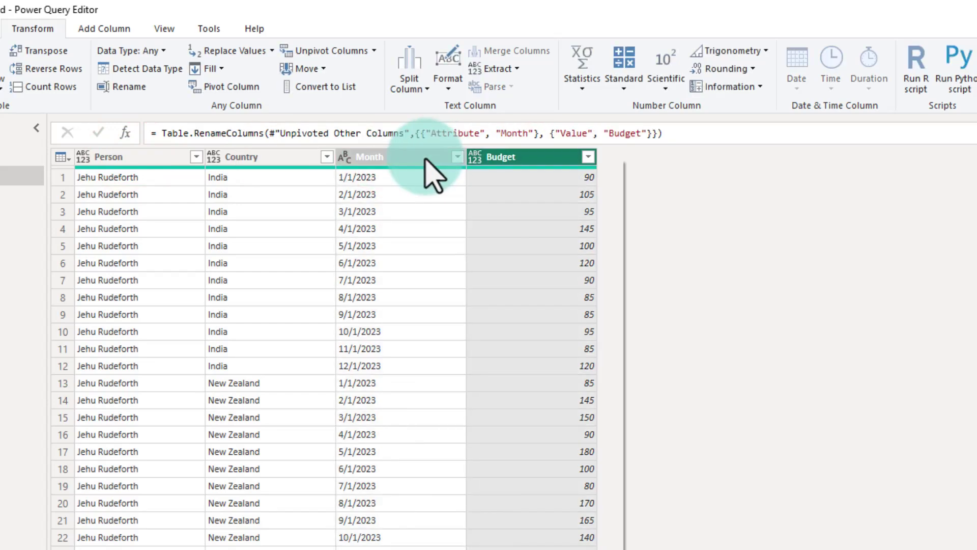
Set the Month column to Date and load the query as 2levelBudget.
right_click(427, 158)
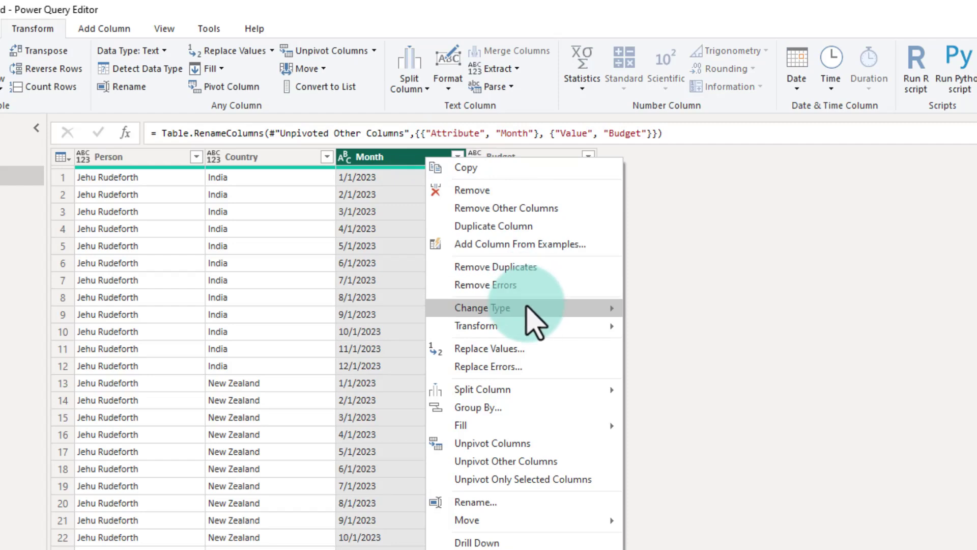
mouse_move(529, 307)
left_click(661, 404)
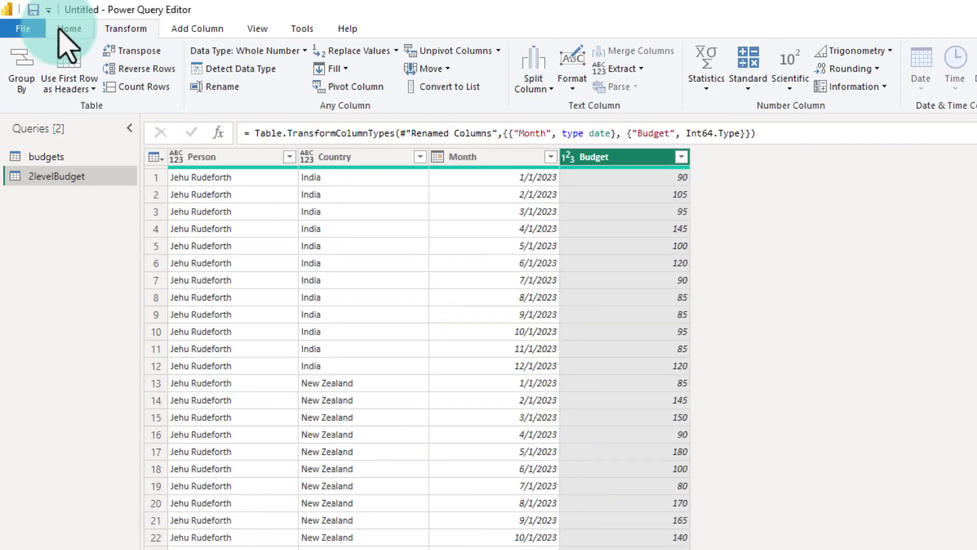
left_click(70, 29)
left_click(23, 61)
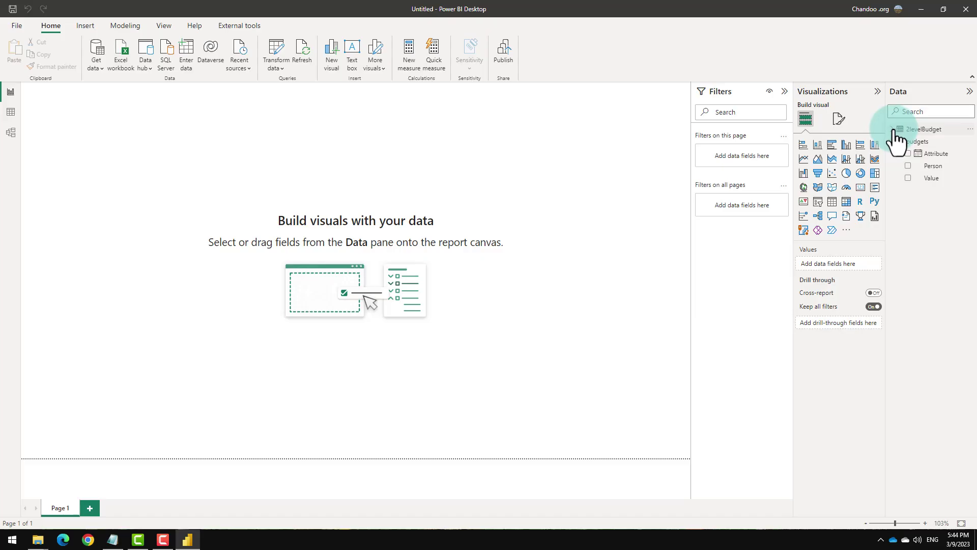
Expand 2levelBudget's fields, scroll the variance table, then show the Total Sales by Month page.
left_click(893, 130)
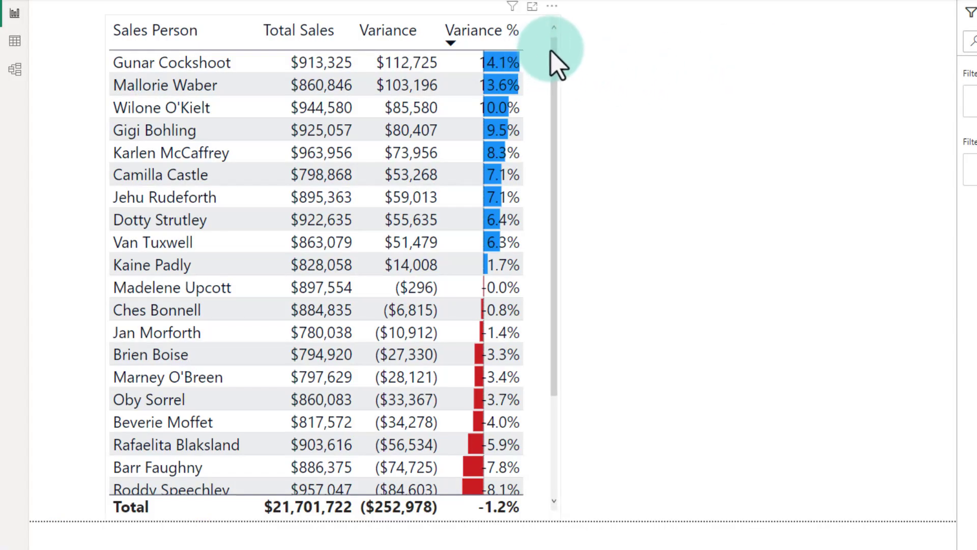
mouse_move(553, 48)
left_mouse_down()
mouse_move(550, 174)
mouse_move(562, 38)
left_mouse_up()
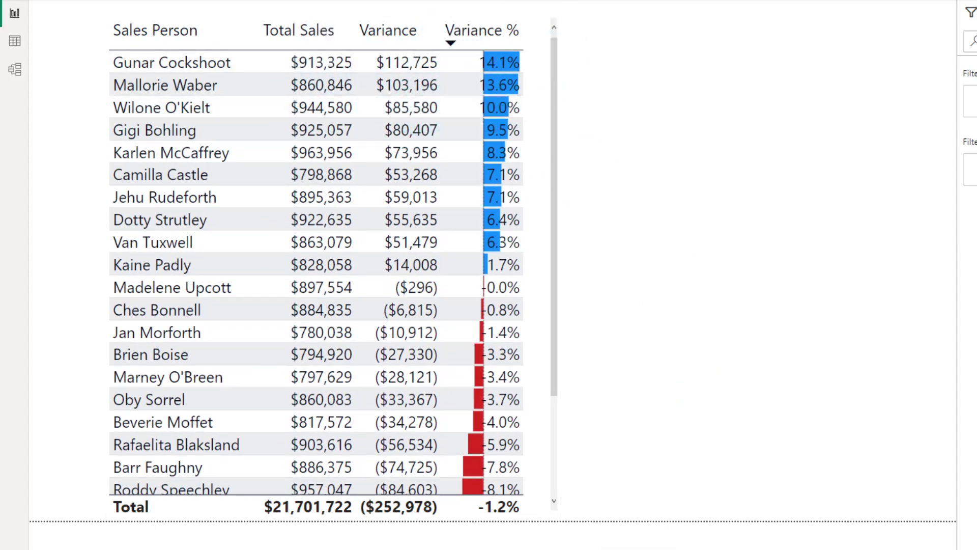
left_click(617, 530)
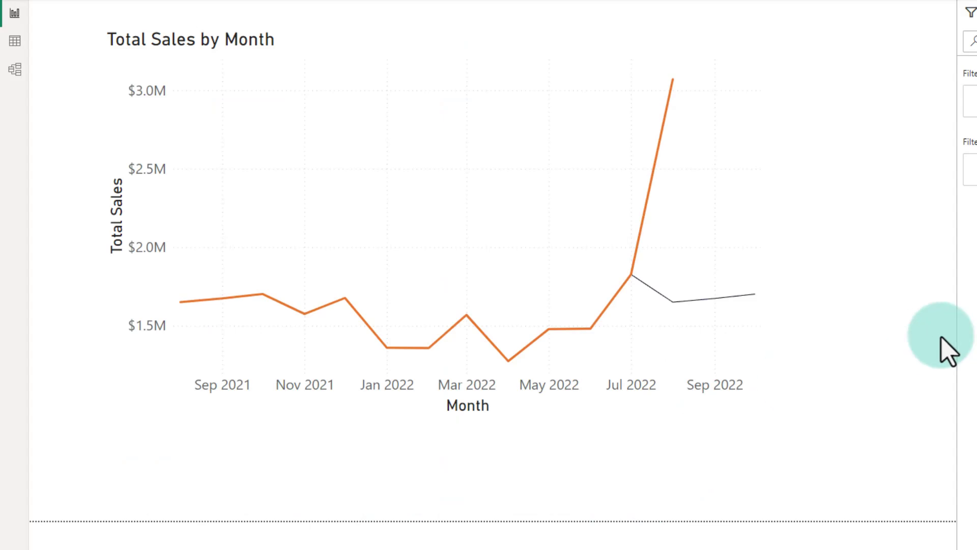